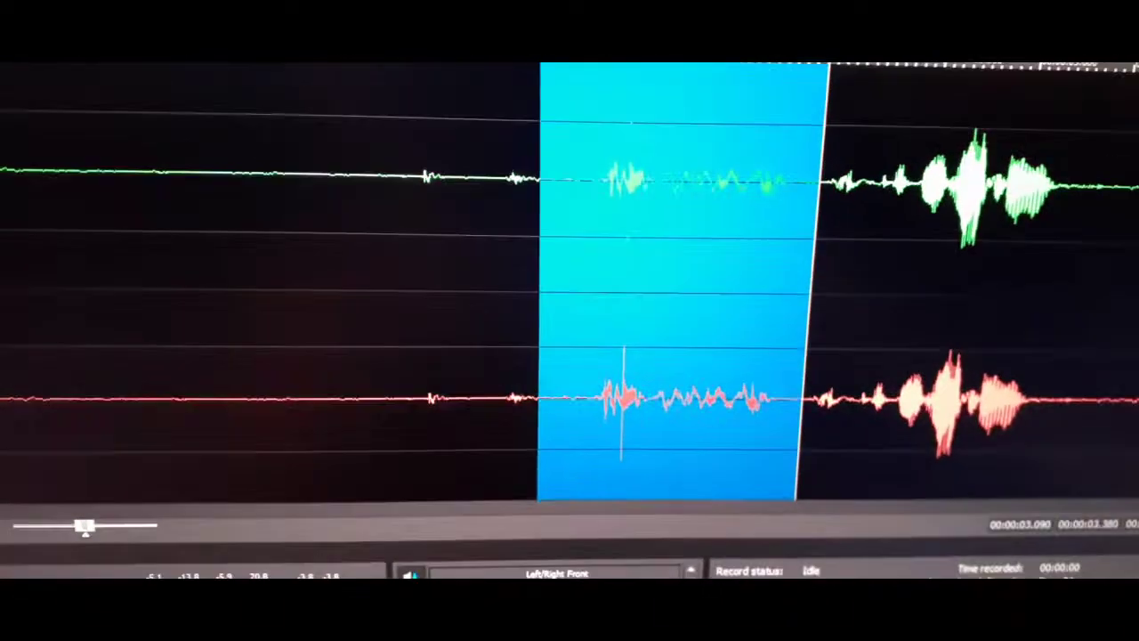
Play back the highlighted quiet stretch just before the loud spoken word.
{"action": "key", "text": "space"}
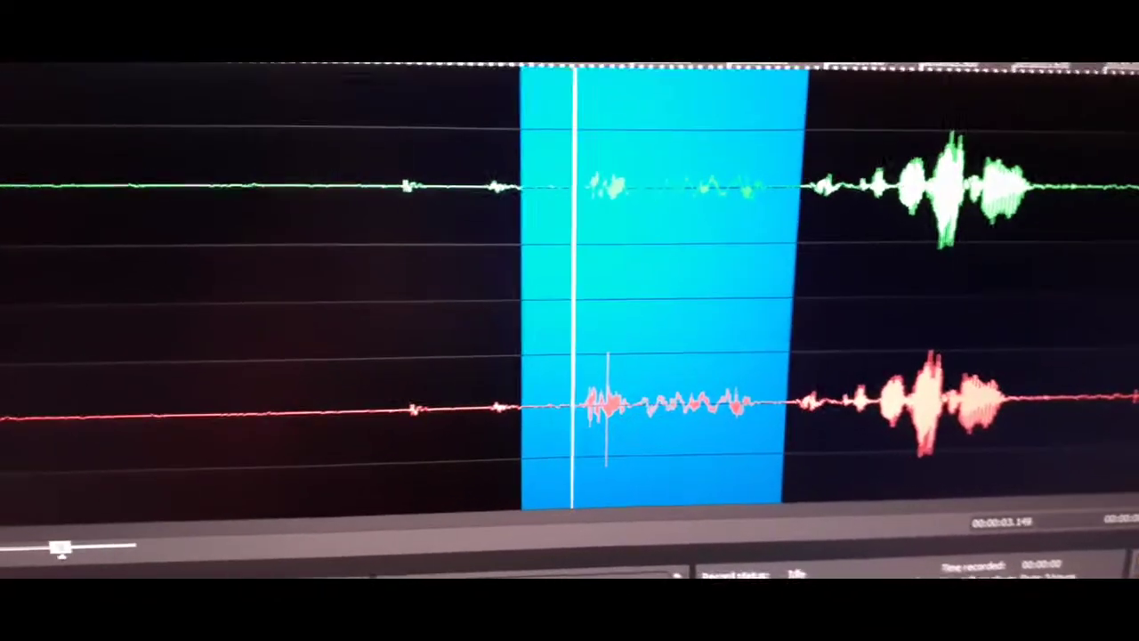